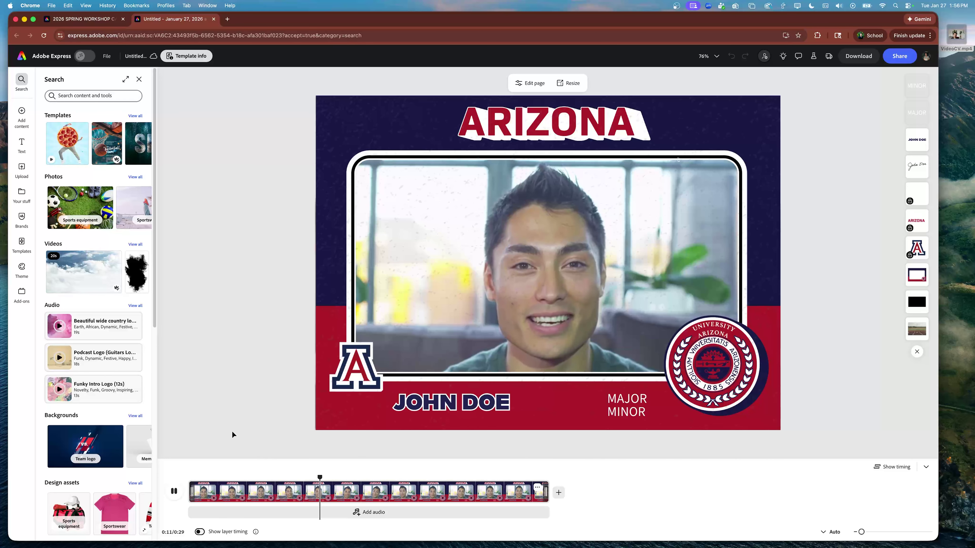
Step: Pause the card preview, rewind the playhead to 0:00, and turn on Show layer timing
click(175, 492)
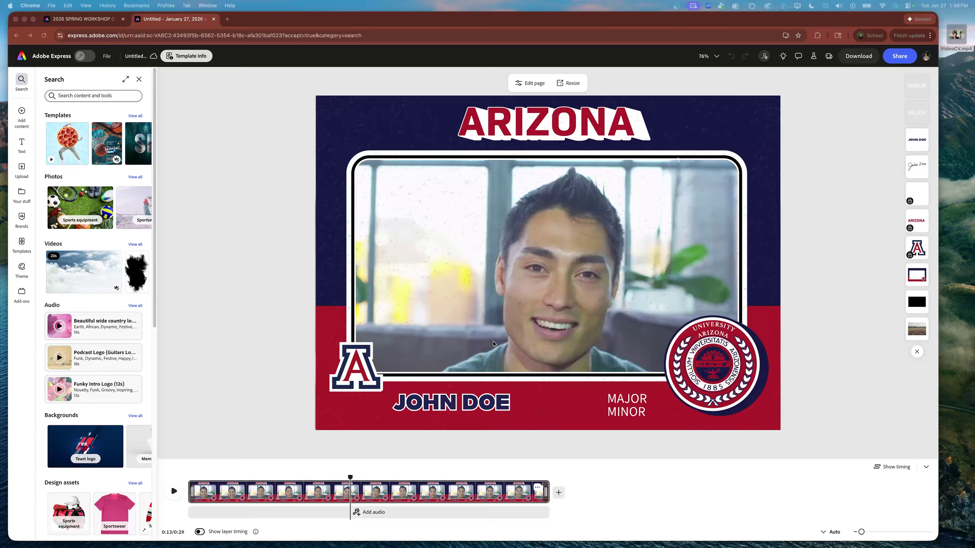
click(350, 476)
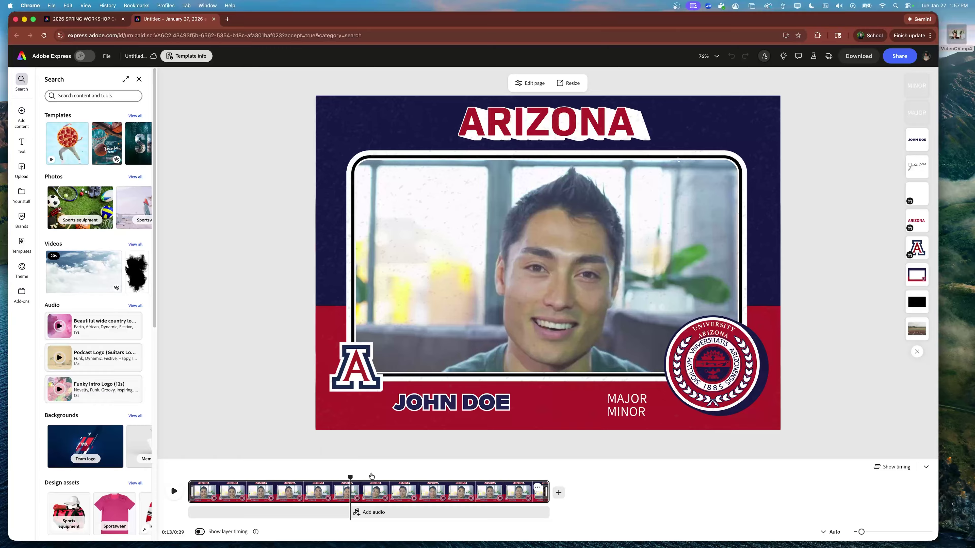
drag(351, 476, 187, 477)
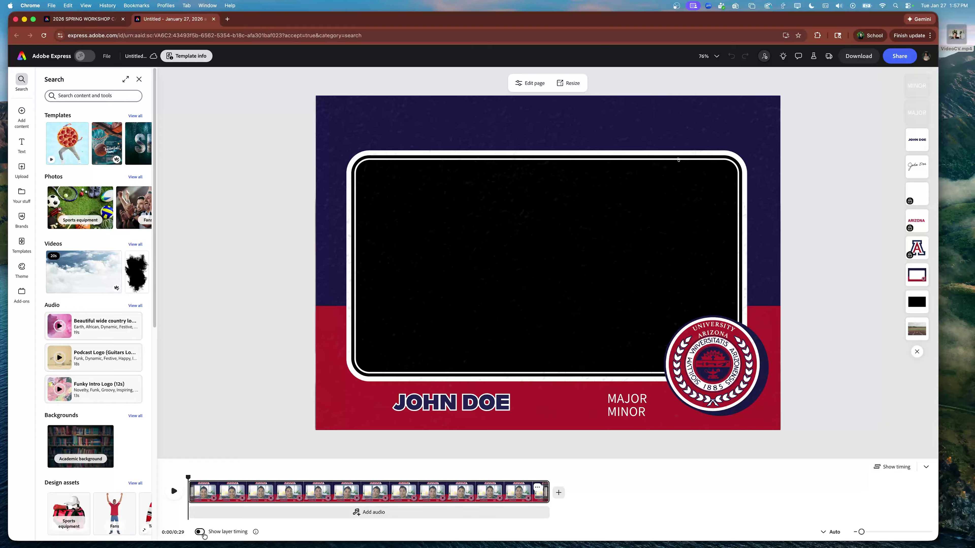
click(203, 534)
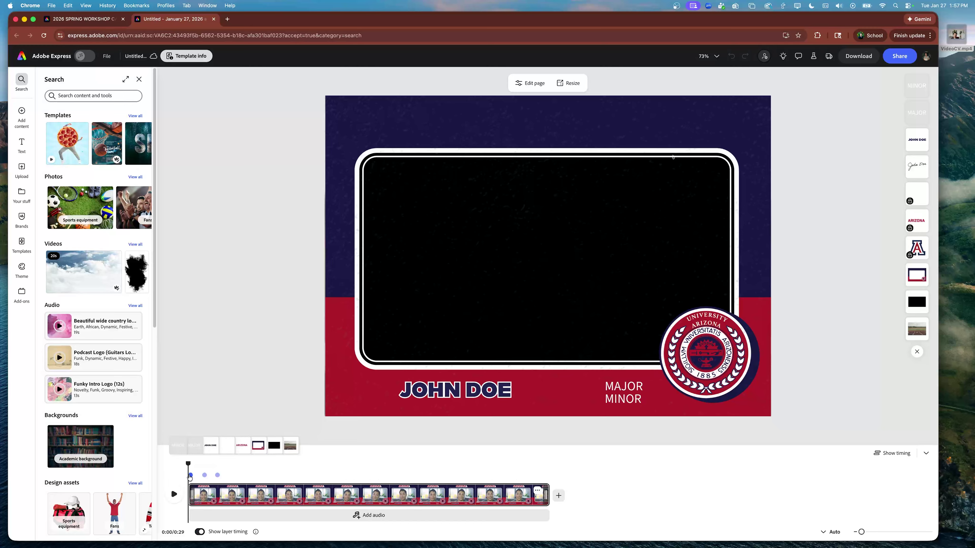
Step: Scrub the timeline to about 3.6 s, where the signature is fully drawn
mouse_move(204, 476)
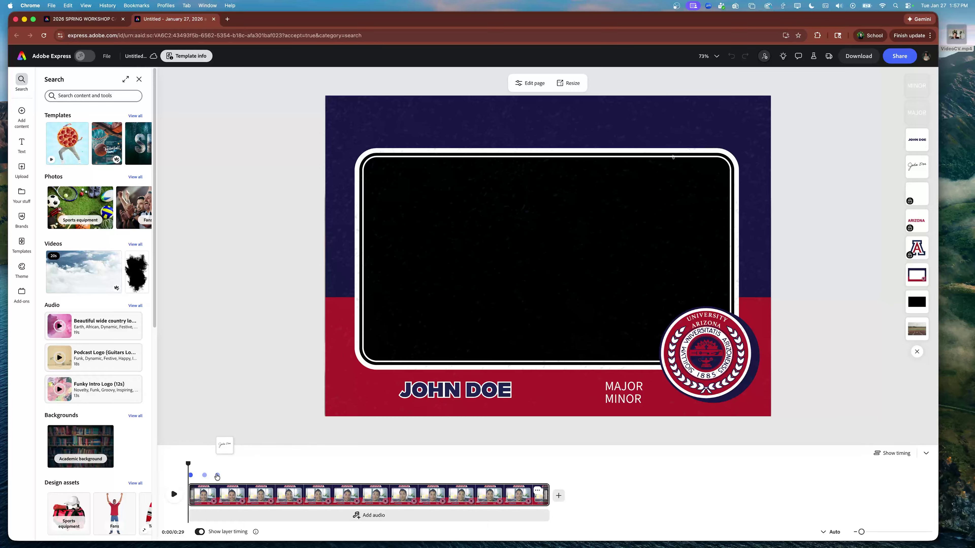
drag(188, 464, 217, 465)
mouse_move(205, 477)
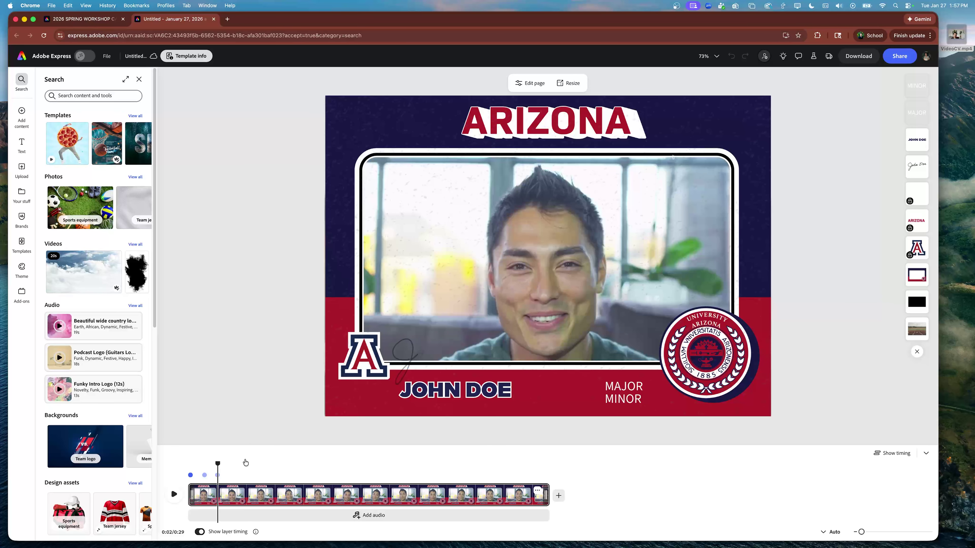
mouse_move(218, 464)
mouse_down()
mouse_move(299, 461)
mouse_move(256, 461)
mouse_up()
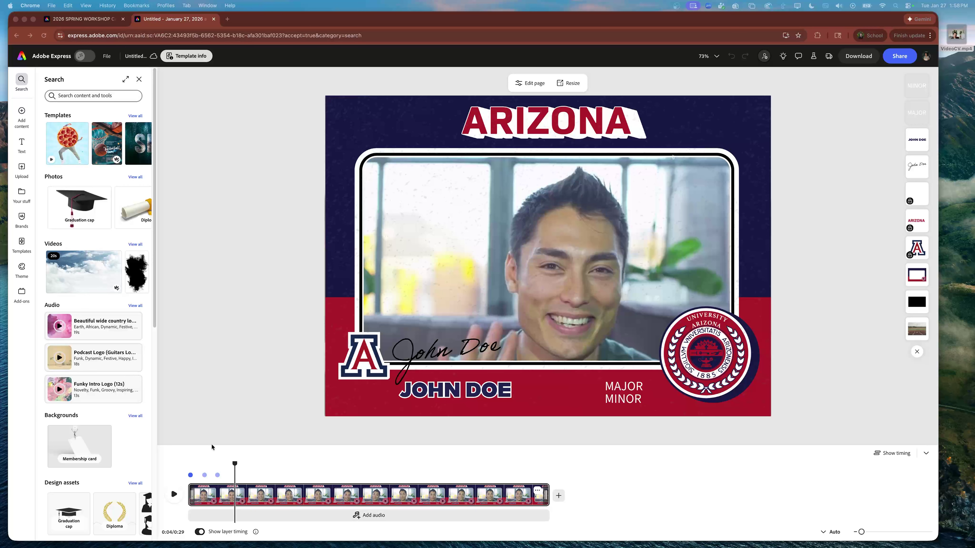
Step: Click near the signature, which selects the locked background image, and nudge the playhead slightly later
click(193, 477)
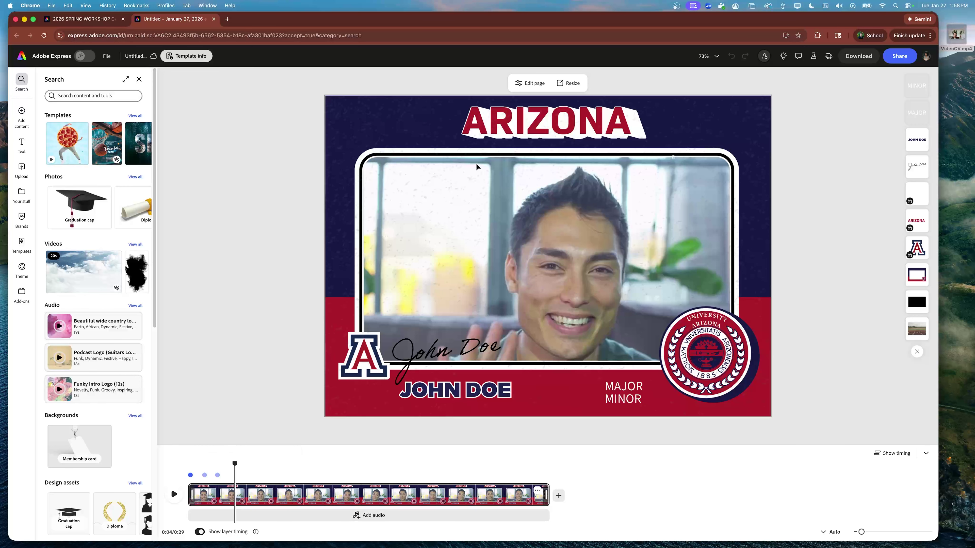
click(532, 131)
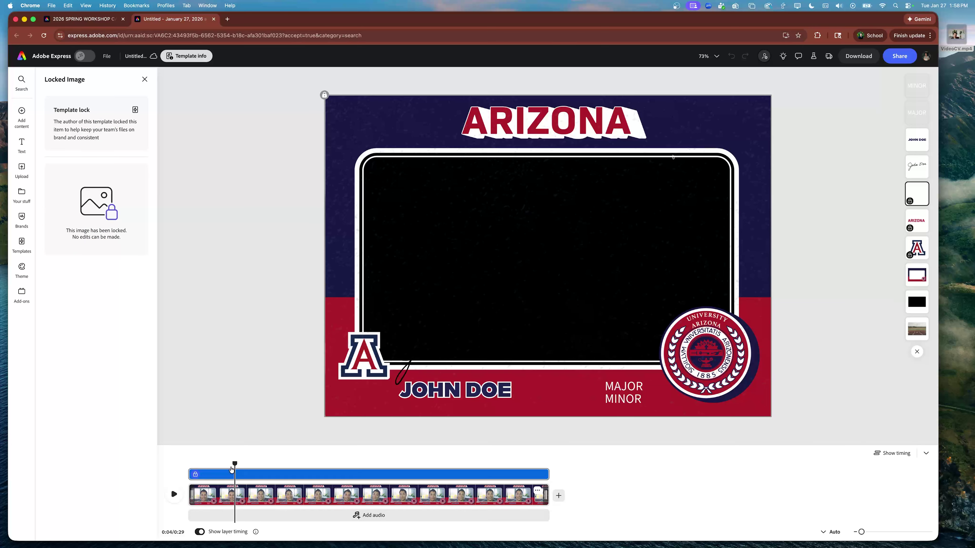
drag(233, 468, 240, 468)
Step: Replace the placeholder handwritten signature with the student's full name, correcting the typo
click(415, 359)
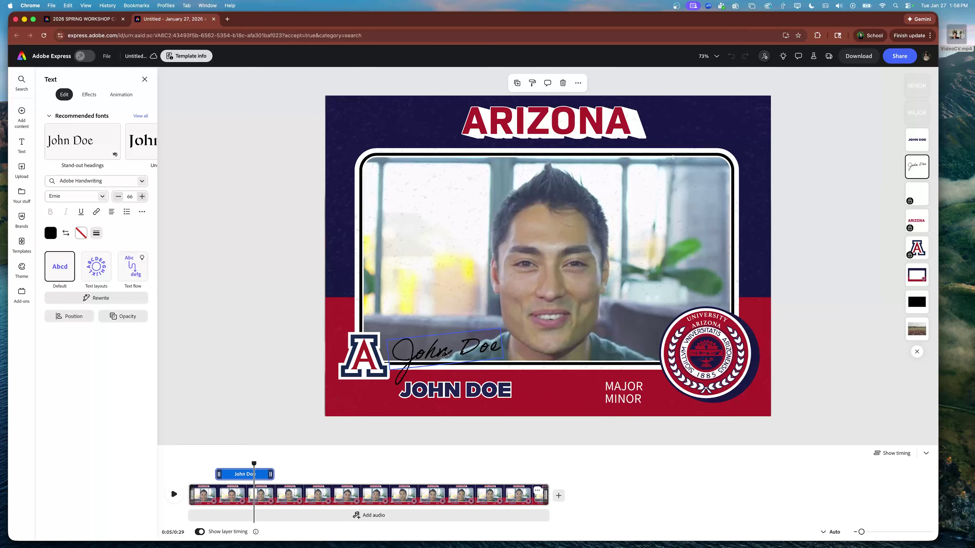
double_click(444, 352)
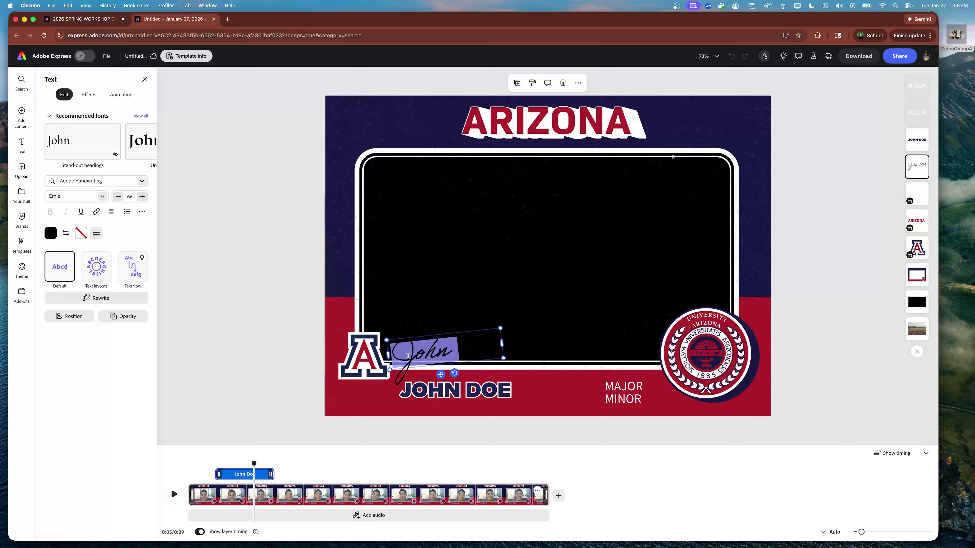
drag(408, 356, 518, 346)
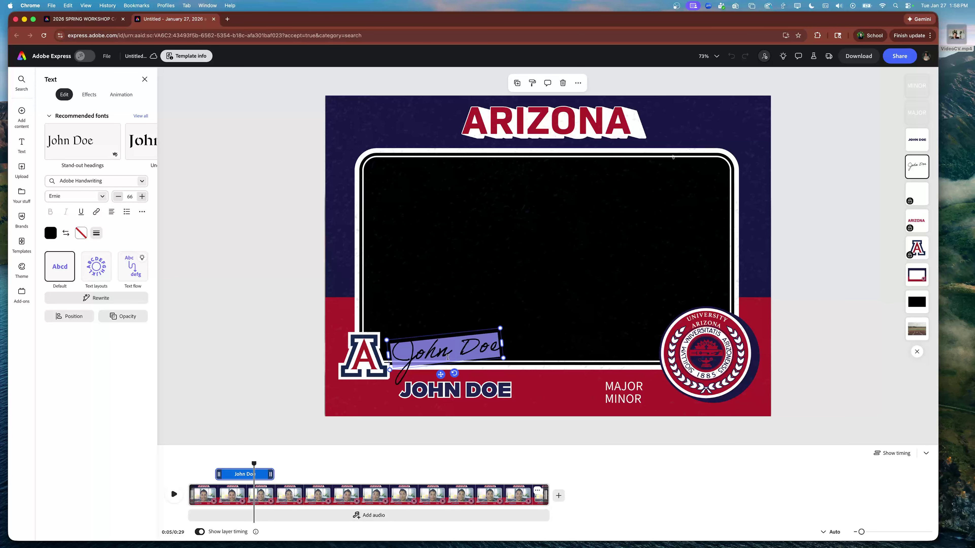
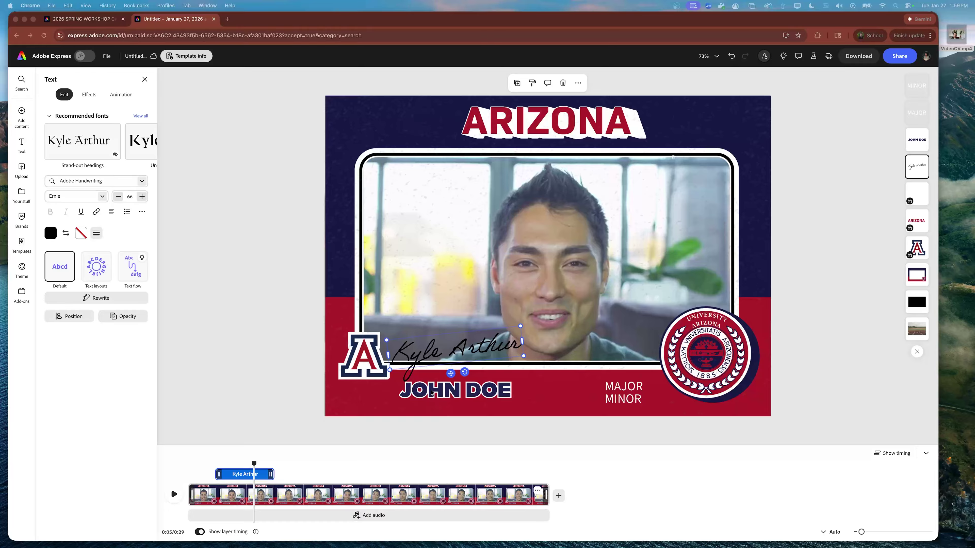
click(452, 395)
Step: Put the student's name in the bold name line, and set the subject lines to 'Fine arts' and 'Photography' with the box widened
double_click(453, 391)
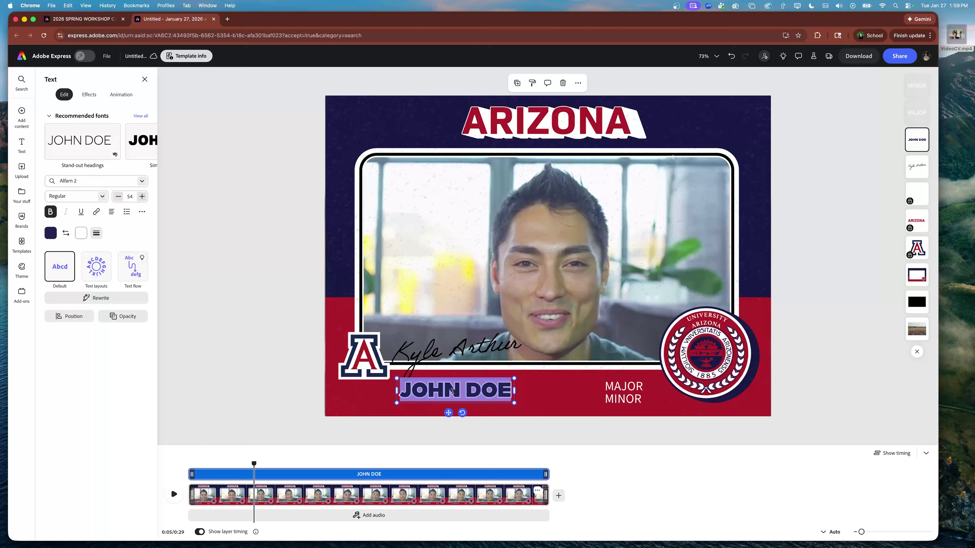
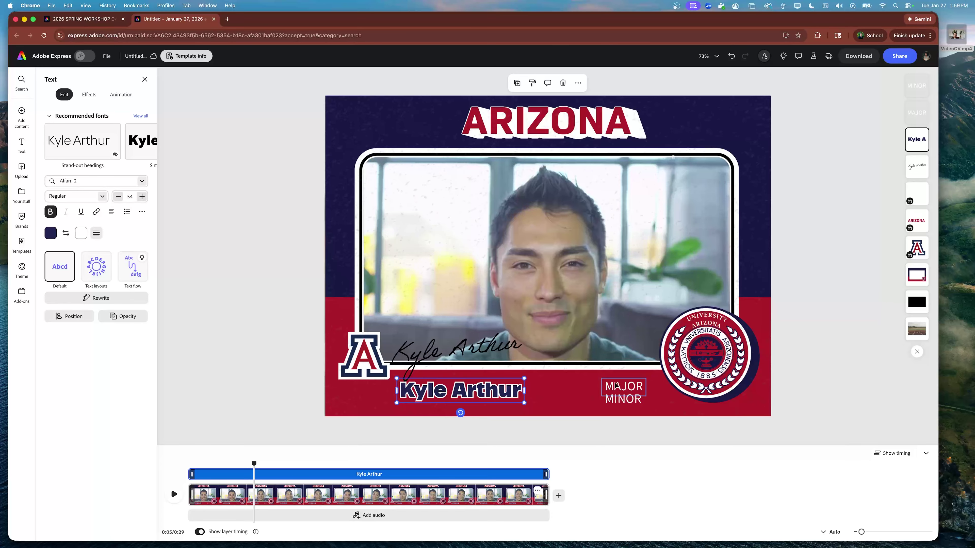
double_click(623, 390)
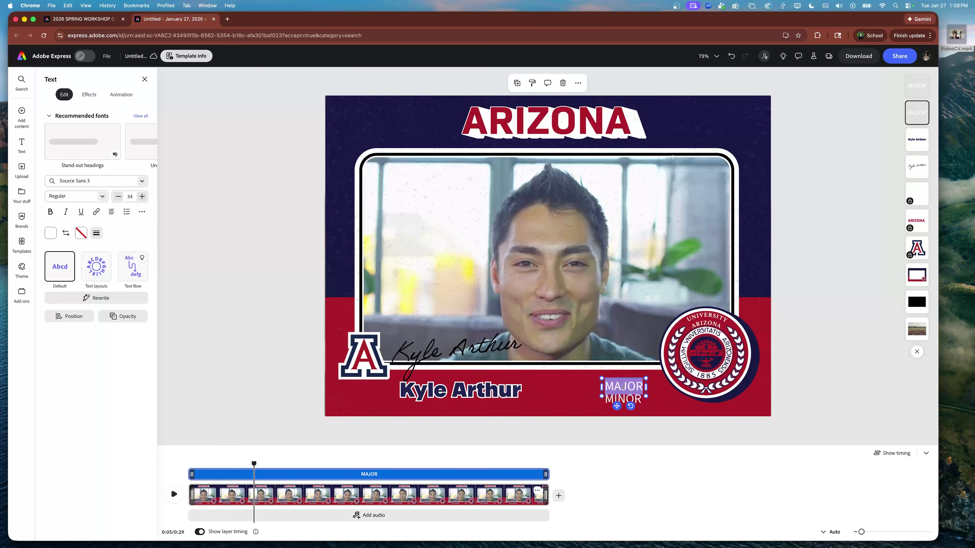
text(Fine arts)
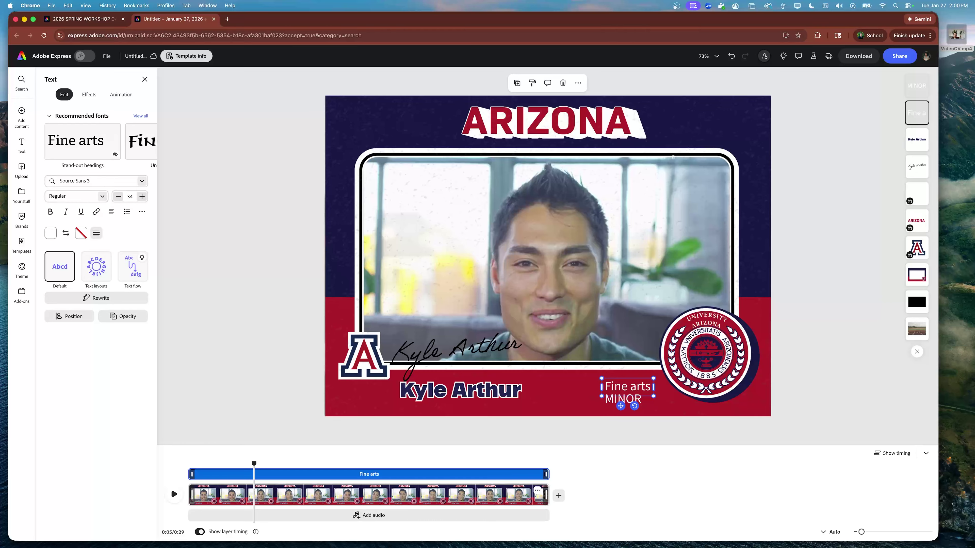
double_click(611, 400)
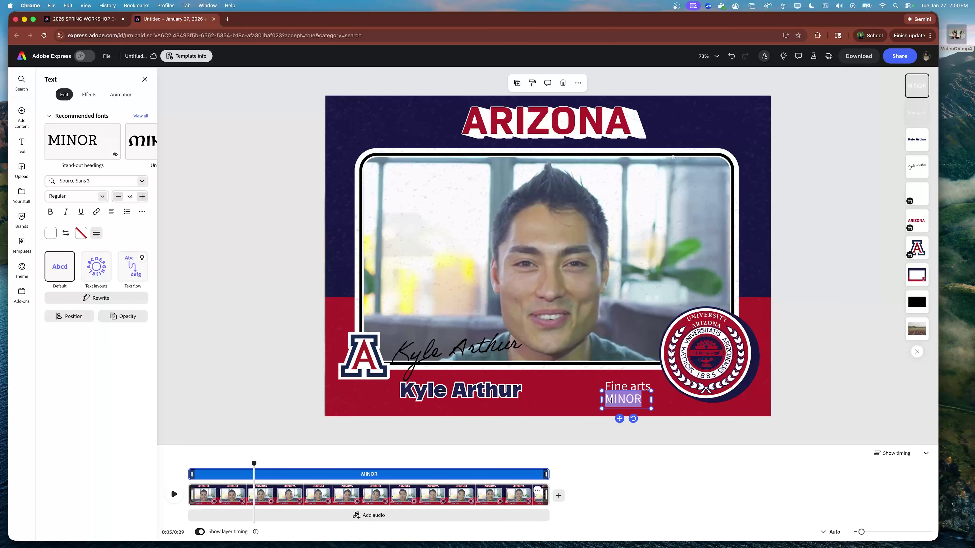
text(Pho)
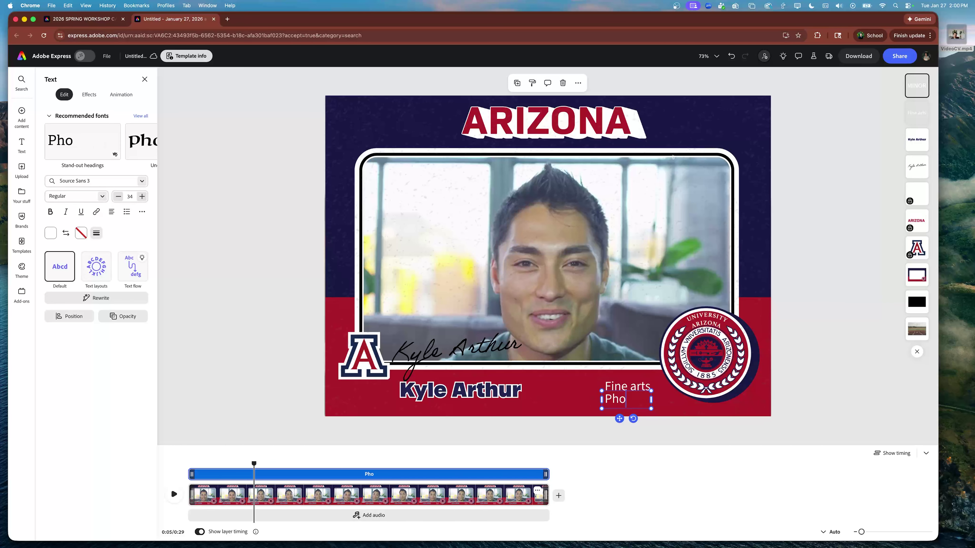
text(tograph)
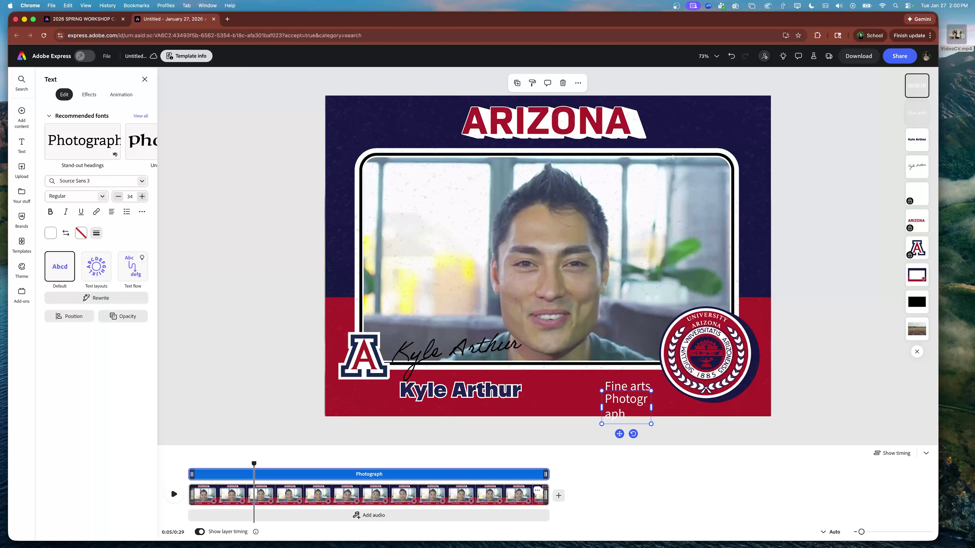
text(y)
drag(652, 408, 682, 407)
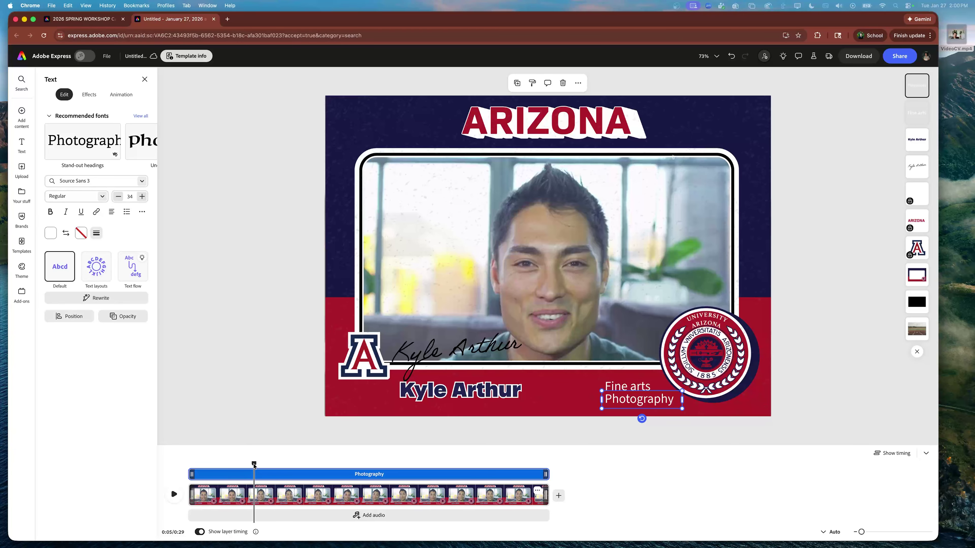
Step: Replay the animation from near the start, stop it, and select the frame's placeholder video
drag(254, 465, 196, 465)
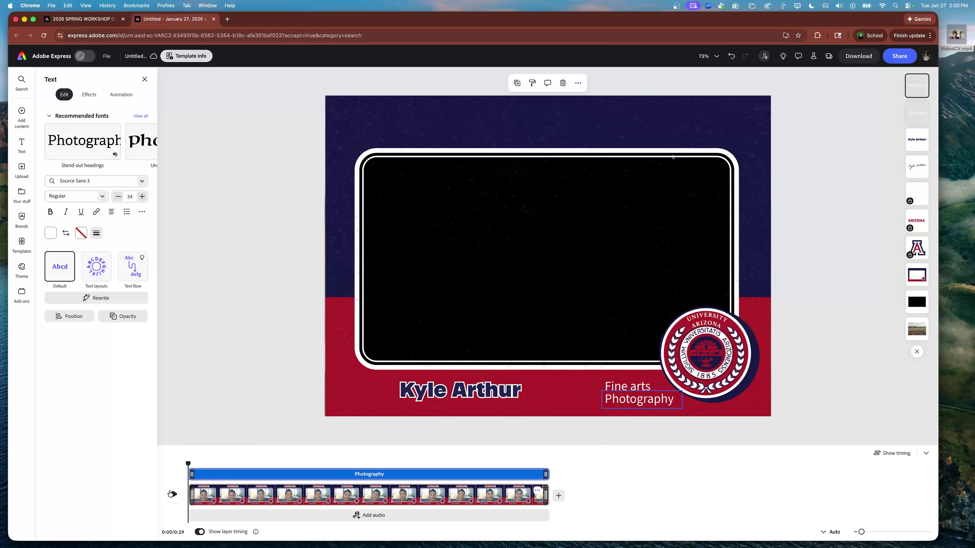
key(space)
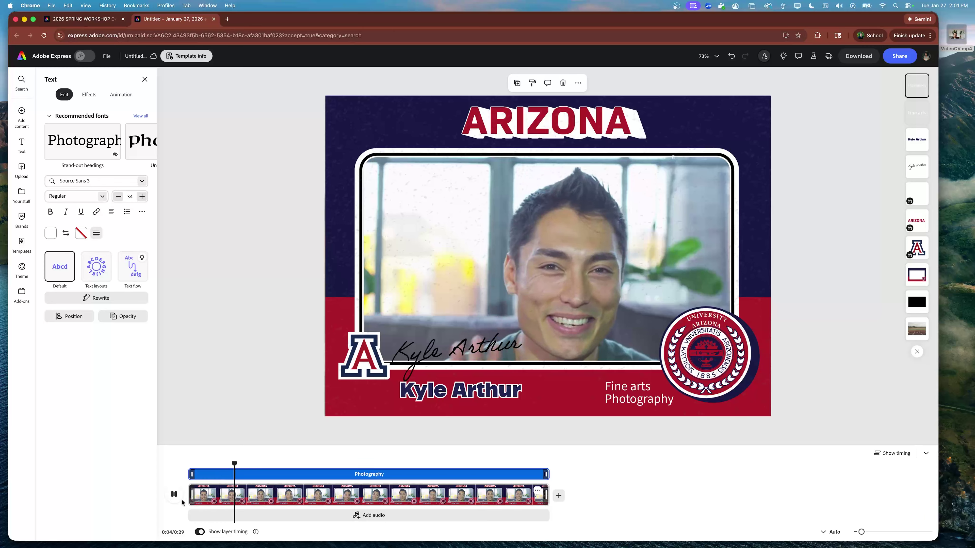
click(174, 494)
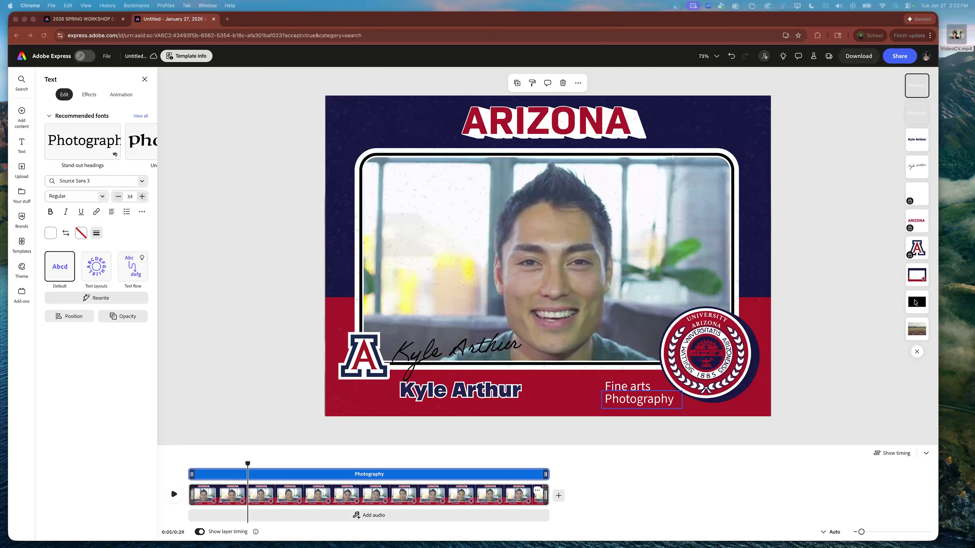
click(915, 303)
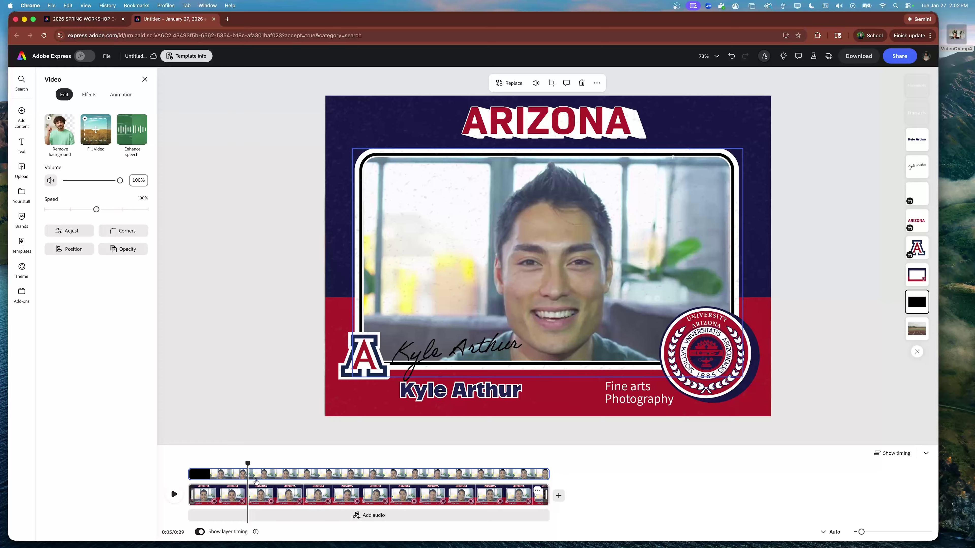
Step: Rewind the timeline and replace the placeholder video with the uploaded VideoCV.mp4
drag(247, 463, 319, 464)
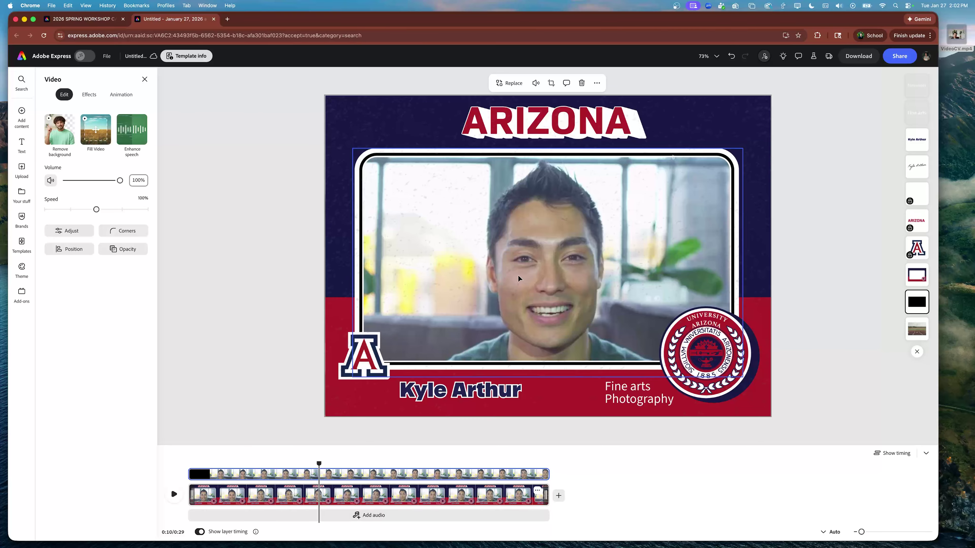
click(512, 86)
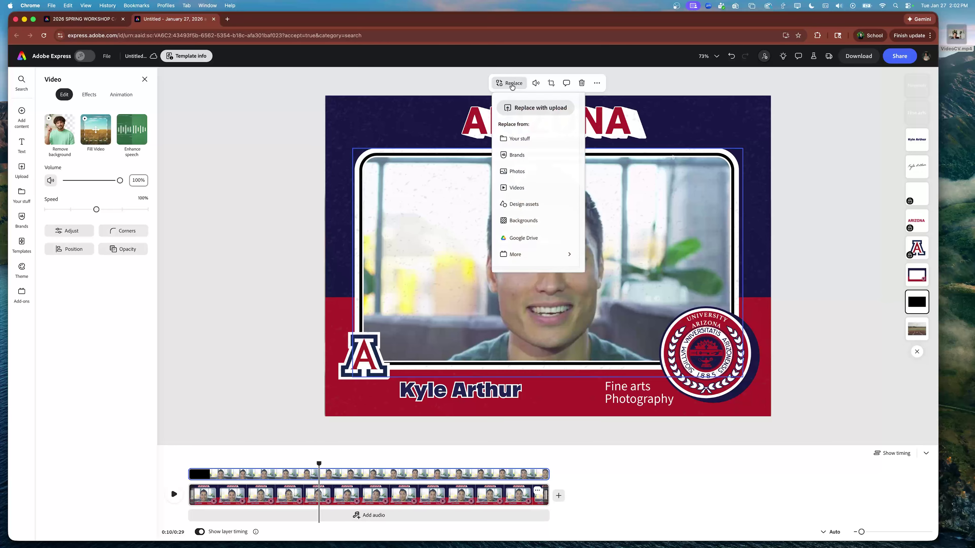
click(520, 114)
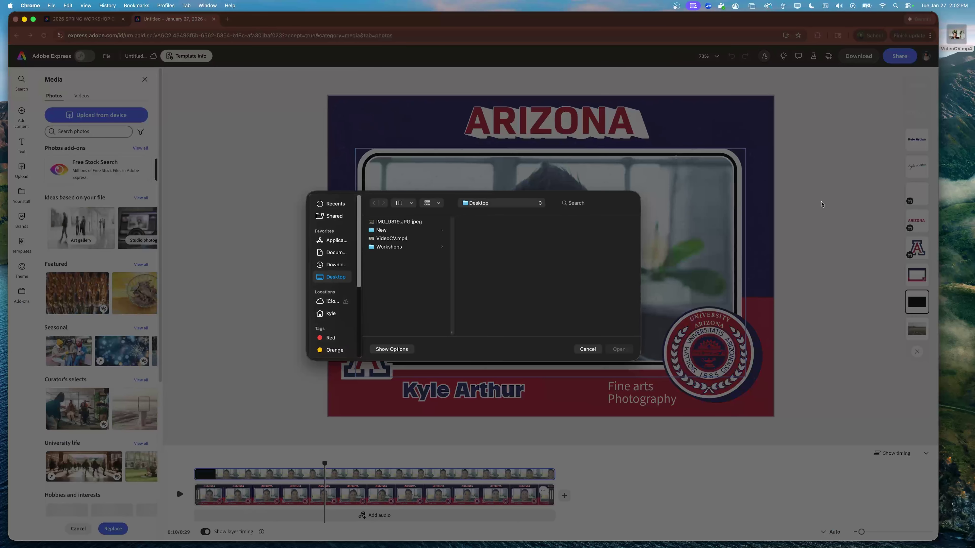
drag(956, 36, 518, 262)
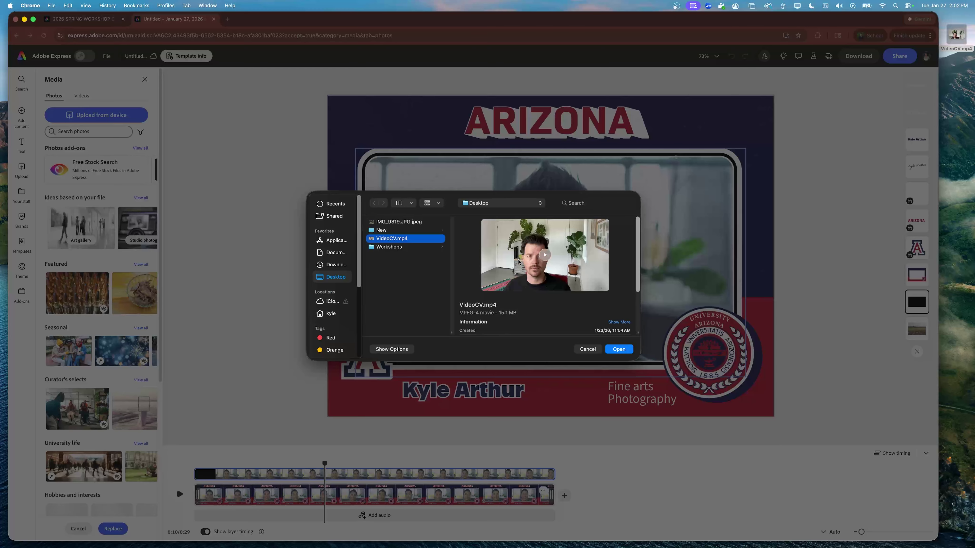
click(618, 349)
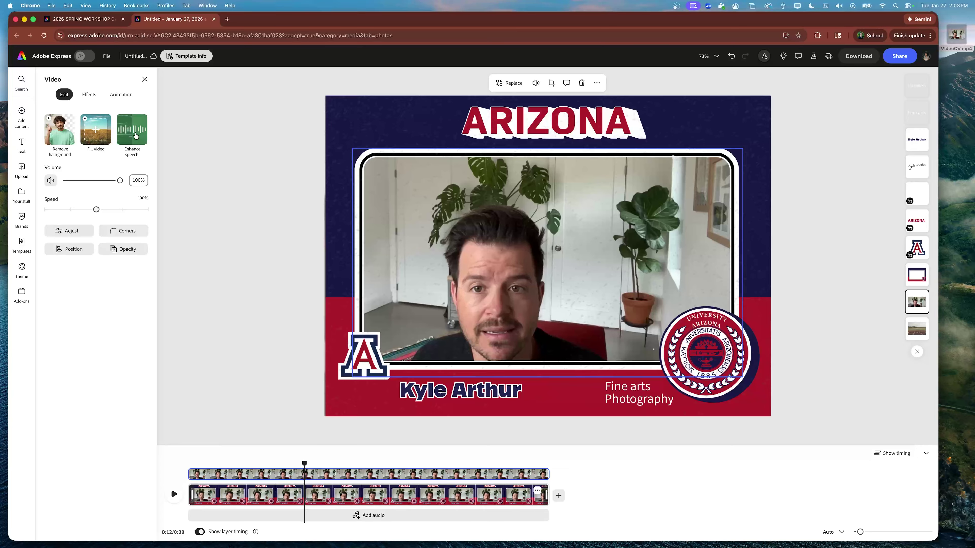
Step: Apply Enhance speech to the VideoCV.mp4 clip and play it briefly to check
click(132, 134)
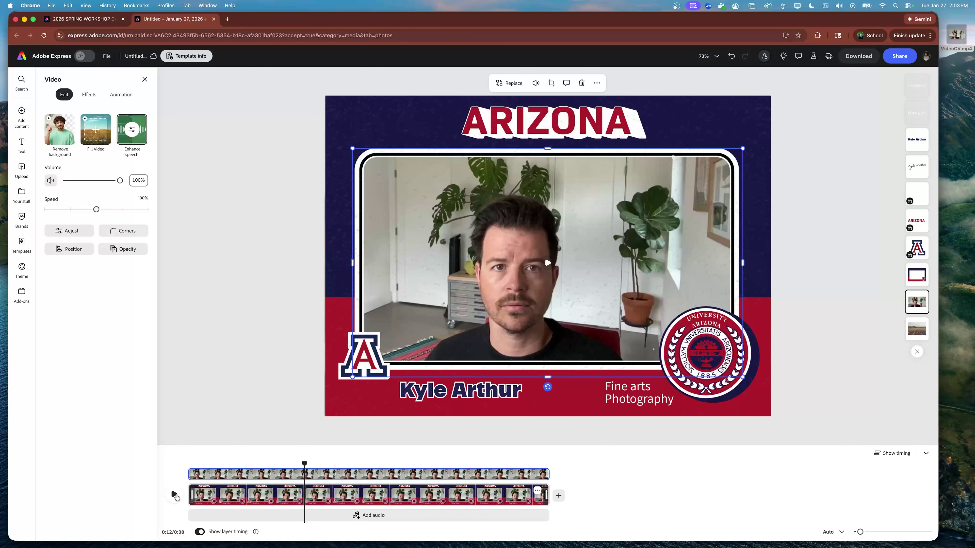
click(175, 495)
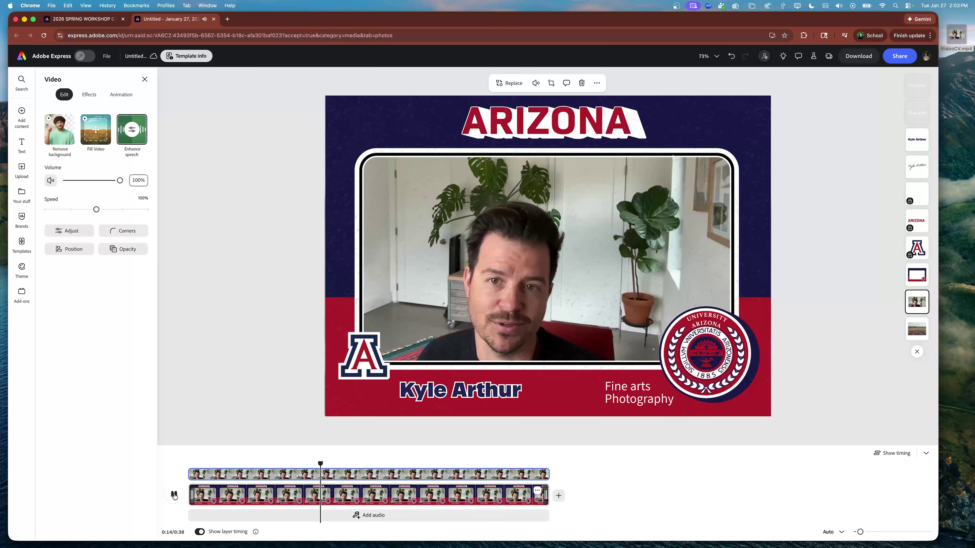
click(175, 495)
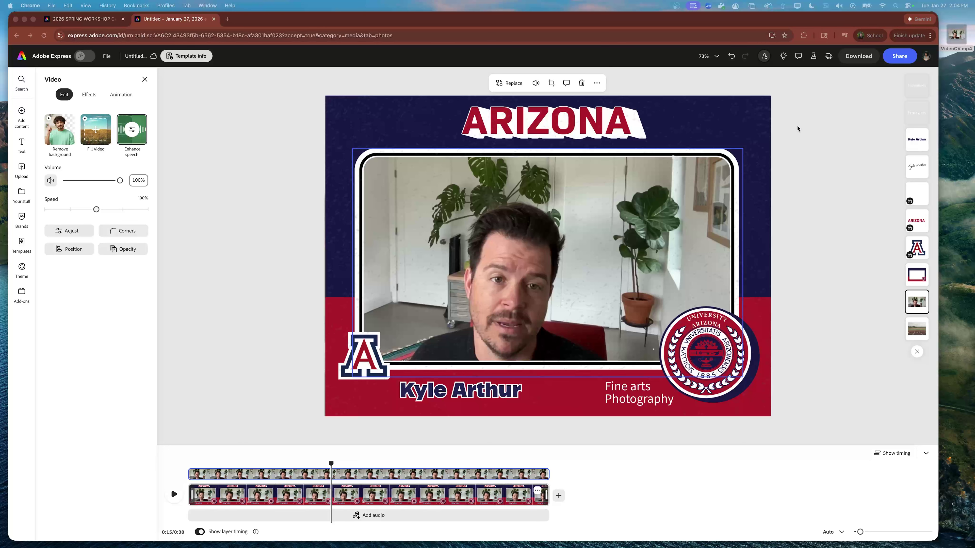
Step: Download the card with the MP4 file format
click(853, 57)
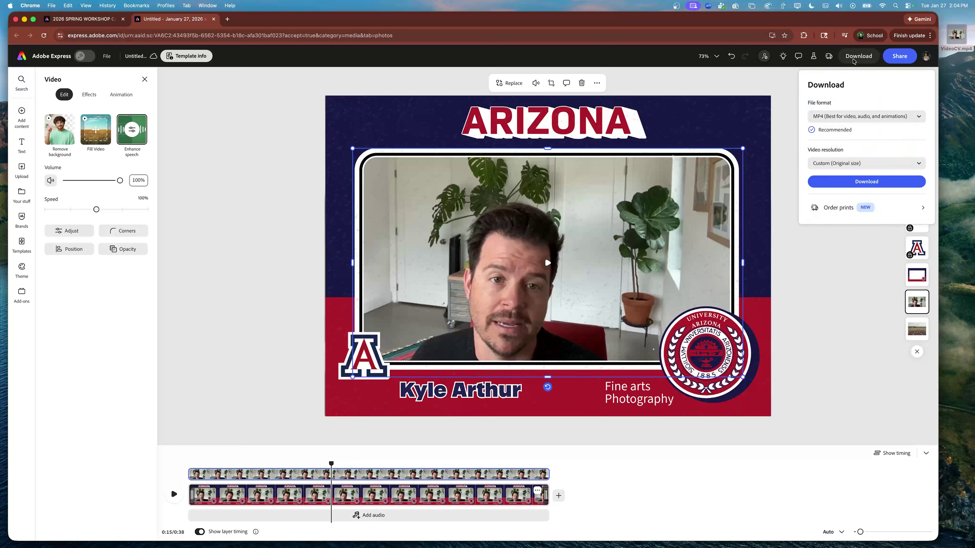
click(821, 116)
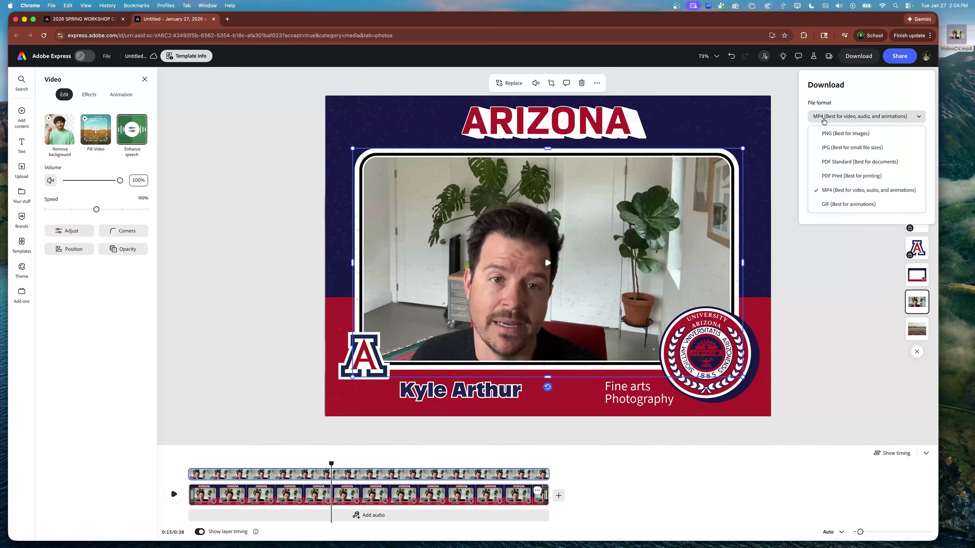
click(844, 191)
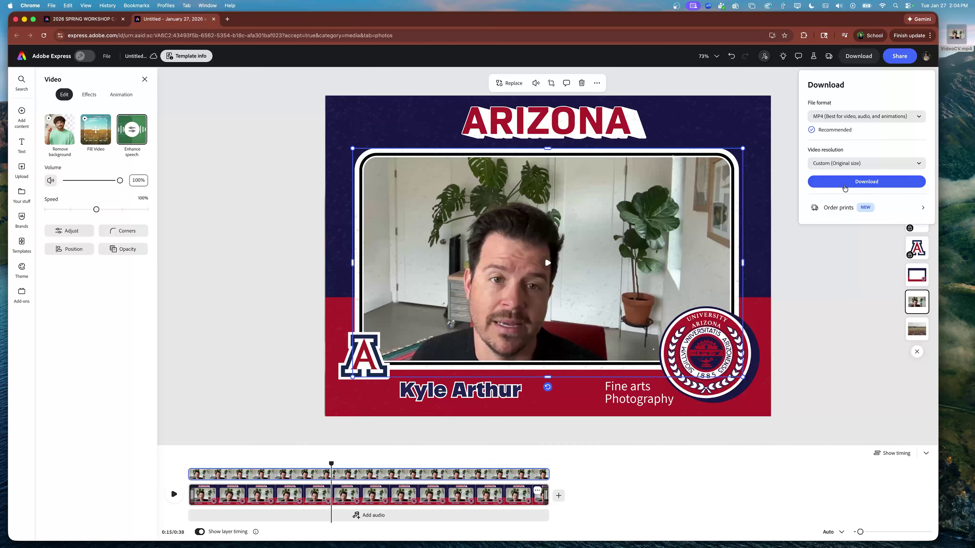
click(839, 183)
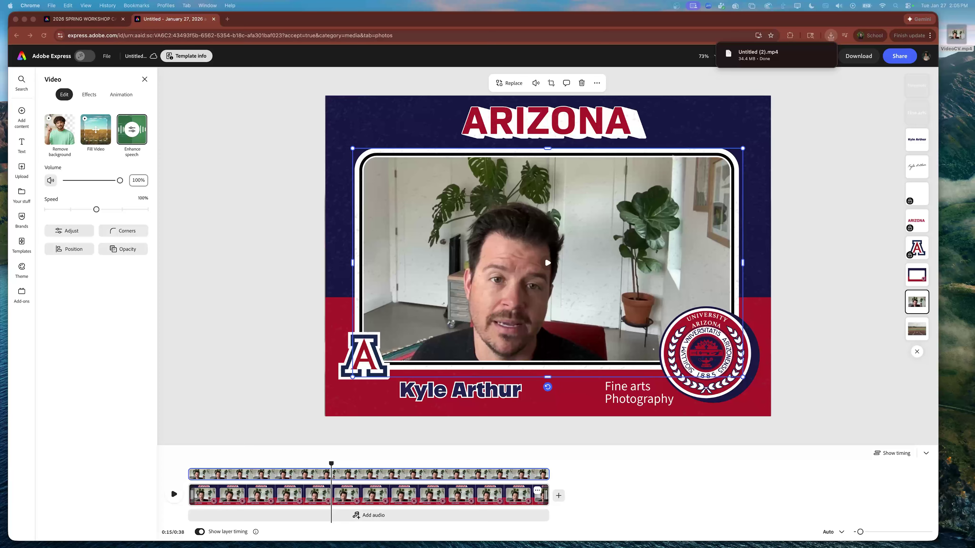
Step: Move Untitled (2).mp4 to the desktop, dismiss the downloads list, and open the Adobe Express home page
drag(752, 57, 957, 91)
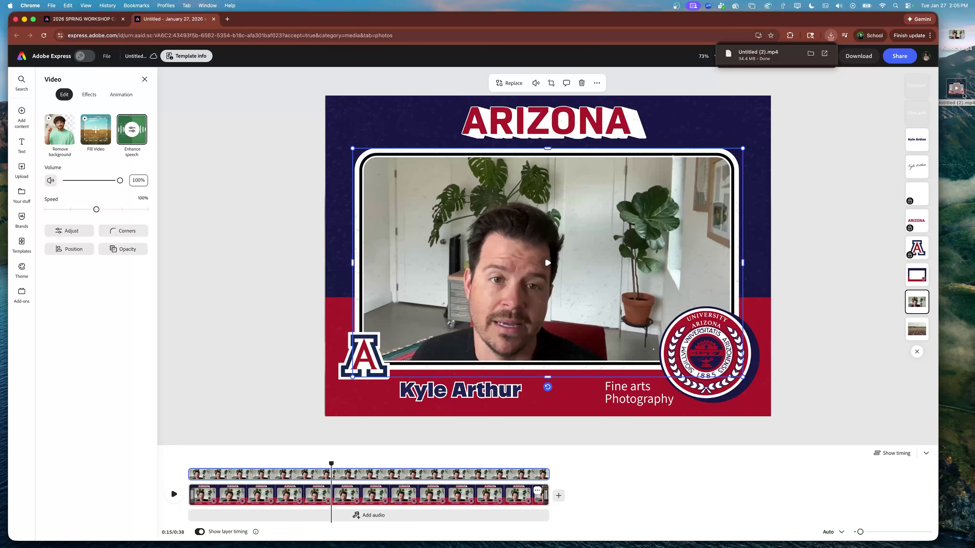
click(962, 94)
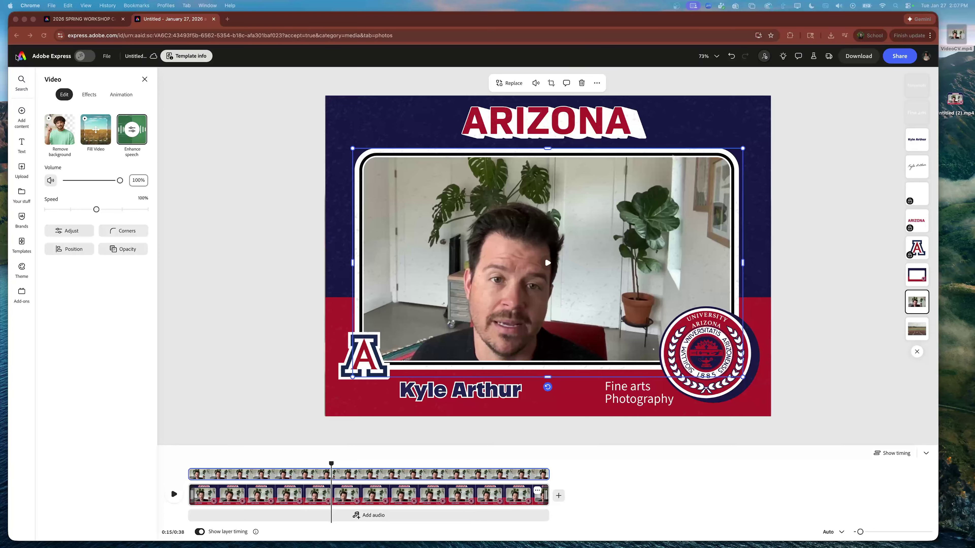
click(40, 65)
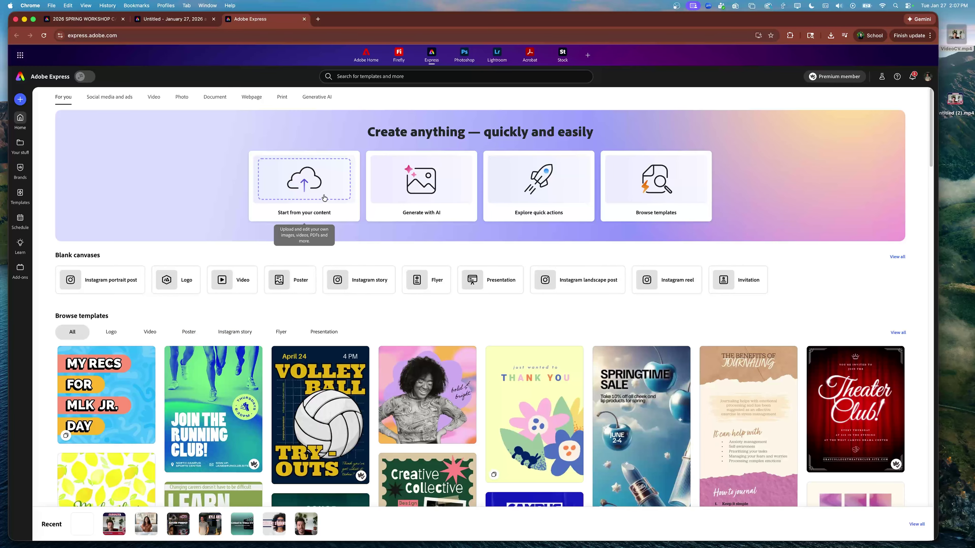
Step: Drop VideoCV.mp4 from the desktop onto the home page and choose Edit video
mouse_move(964, 33)
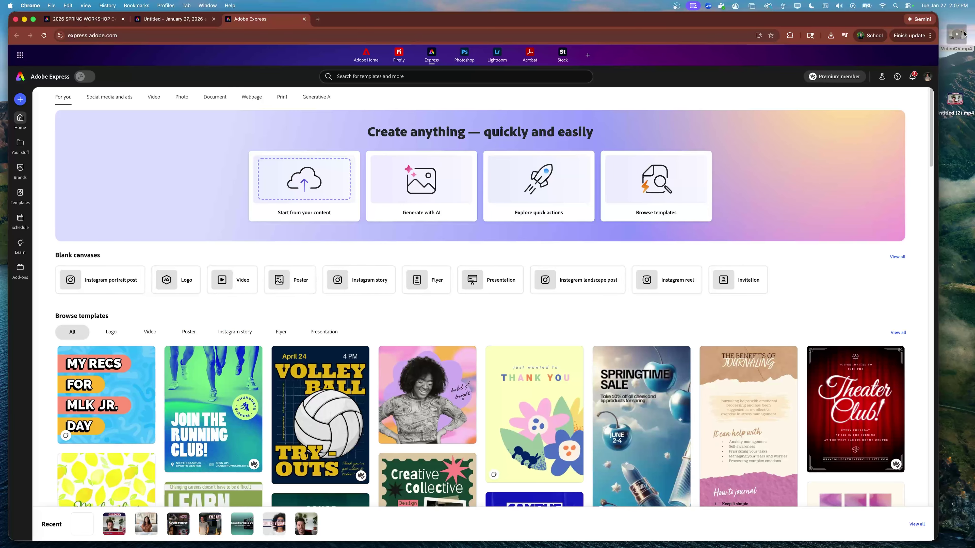
drag(964, 31, 337, 181)
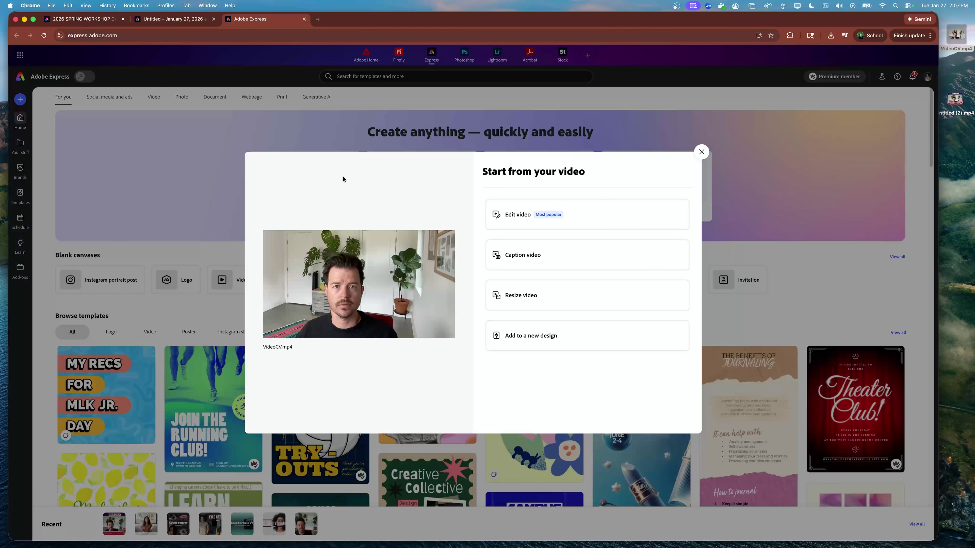
click(515, 215)
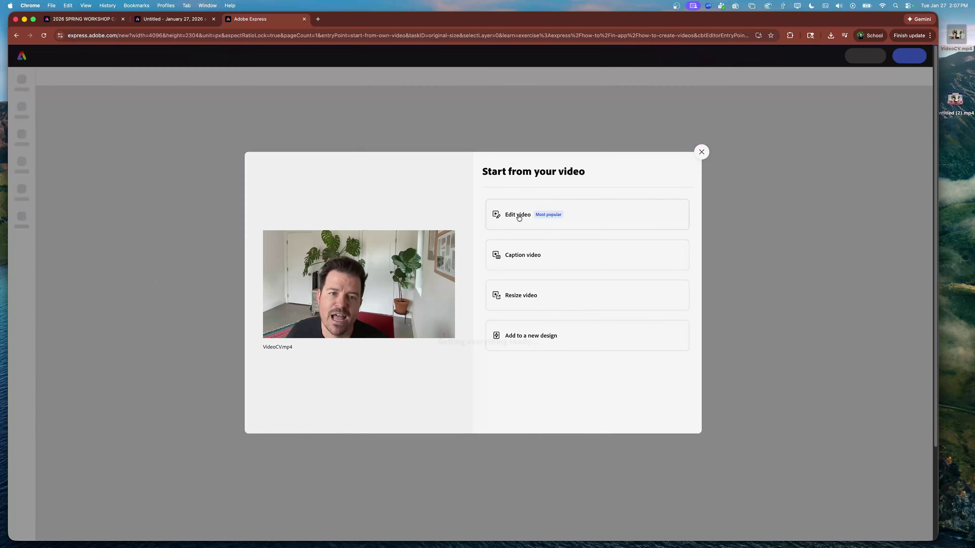